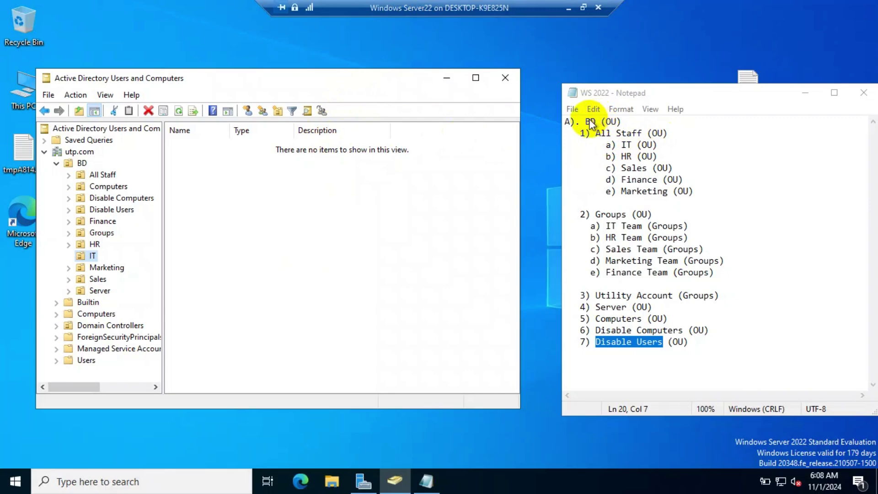
Review the planned structure in the notes, from the BD OU to All Staff and its five department OUs
drag(597, 122, 627, 133)
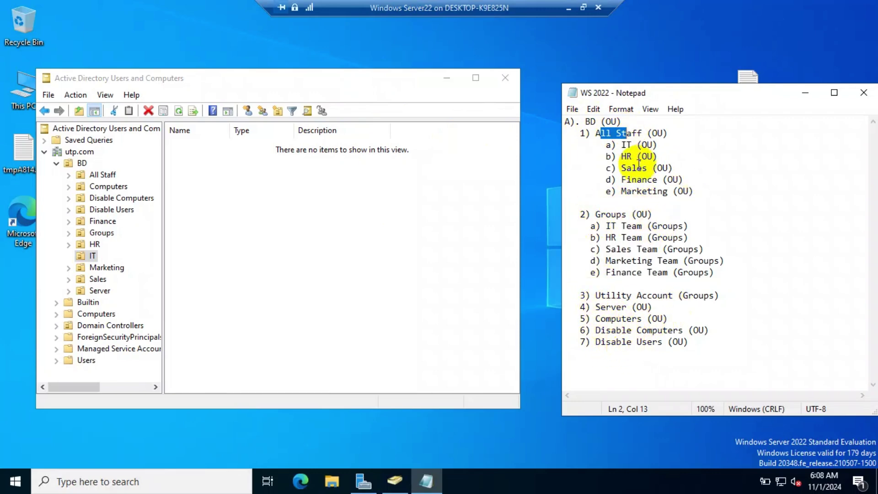
drag(588, 122, 642, 134)
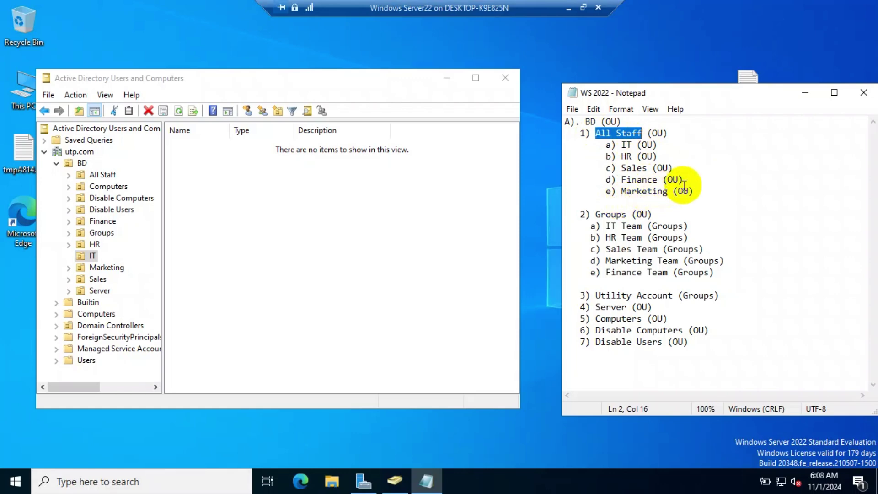
drag(694, 191, 637, 141)
click(627, 130)
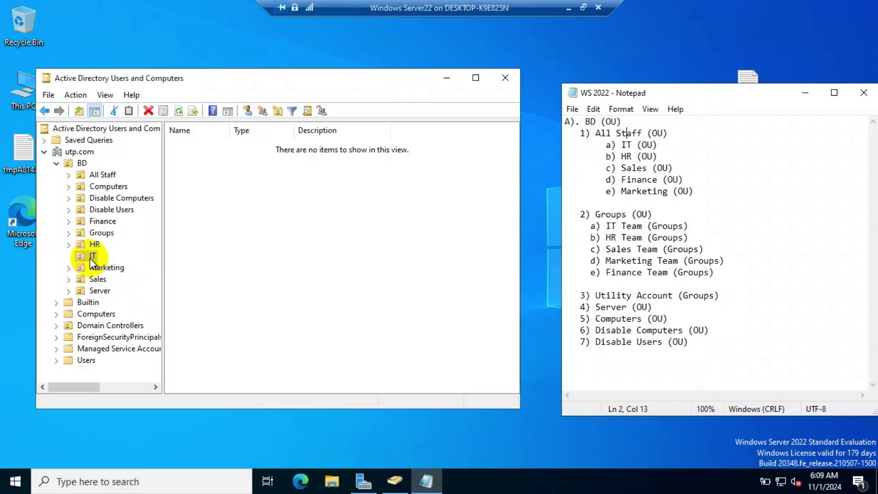
Try to move the IT organizational unit into the All Staff OU under BD
right_click(90, 259)
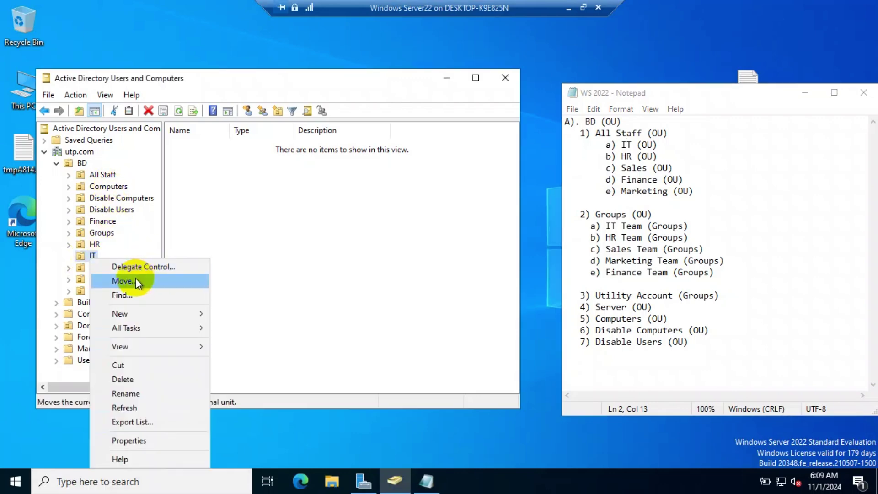
mouse_move(144, 310)
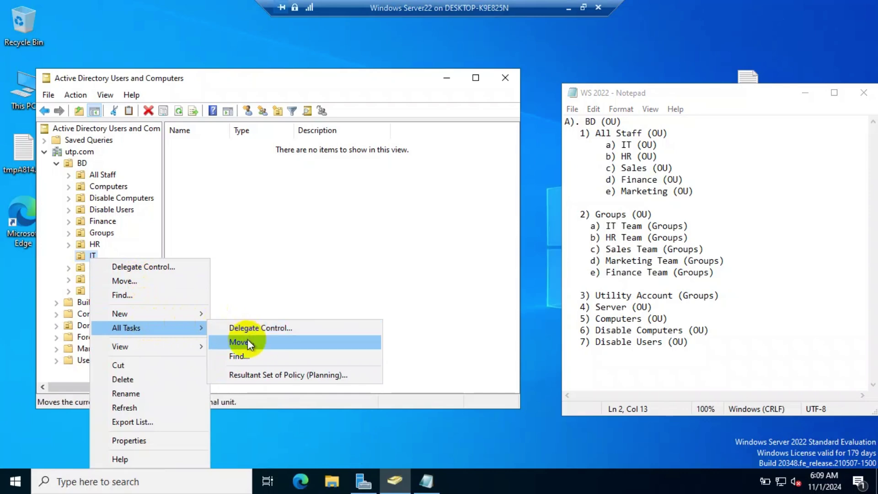
click(135, 281)
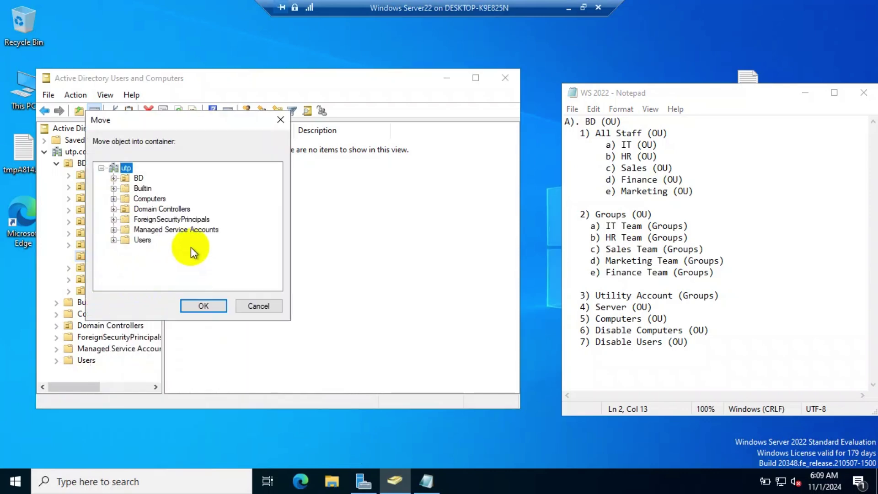
click(114, 178)
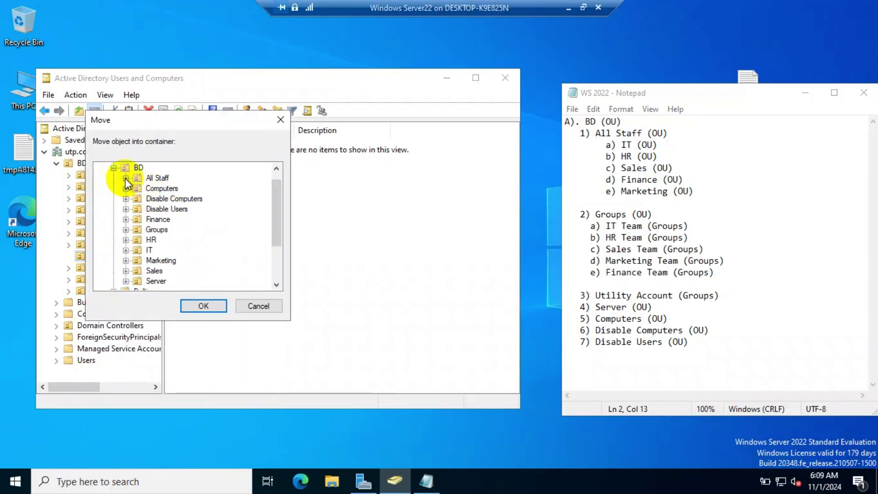
click(157, 178)
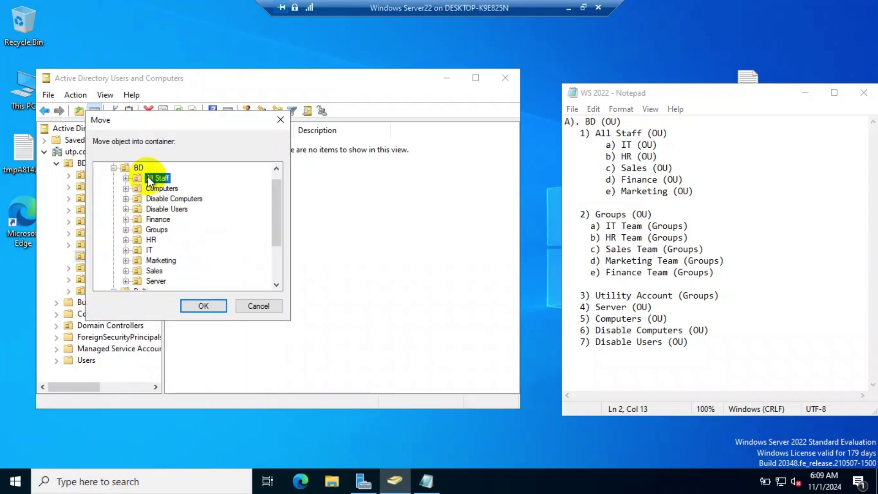
click(203, 306)
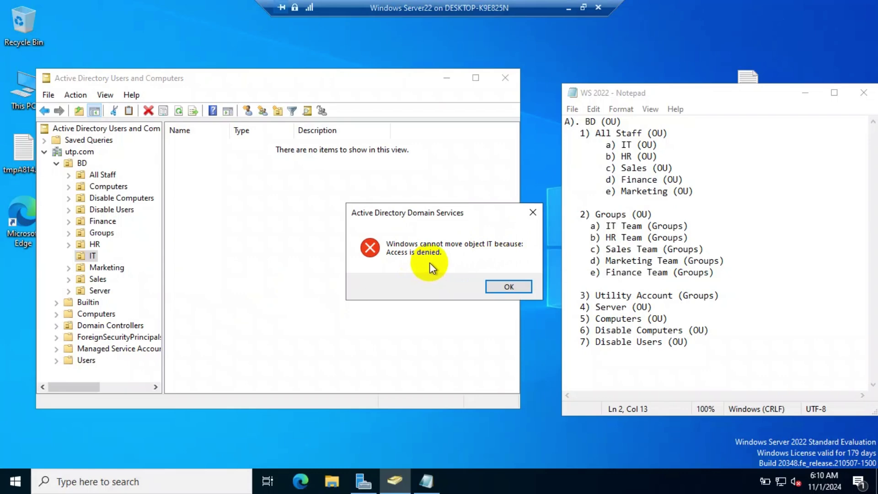
click(500, 287)
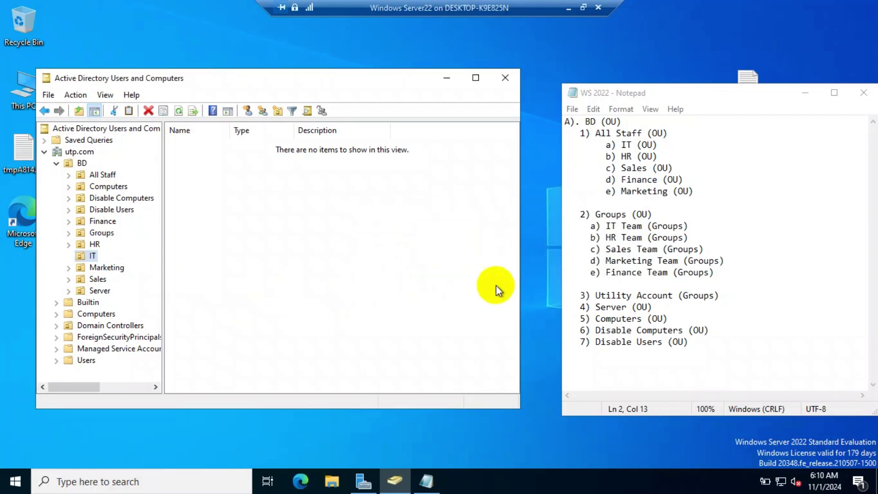
Try to move the HR organizational unit into the All Staff OU under BD
right_click(94, 242)
click(131, 264)
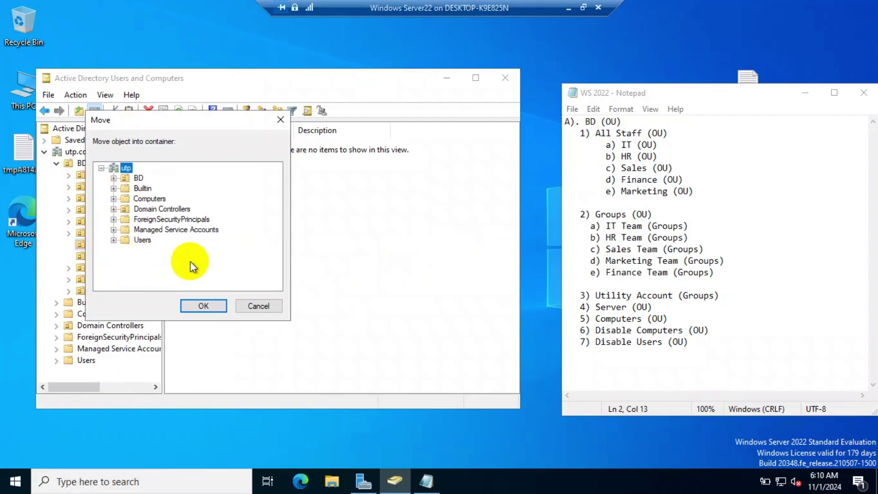
click(137, 168)
click(114, 168)
click(157, 178)
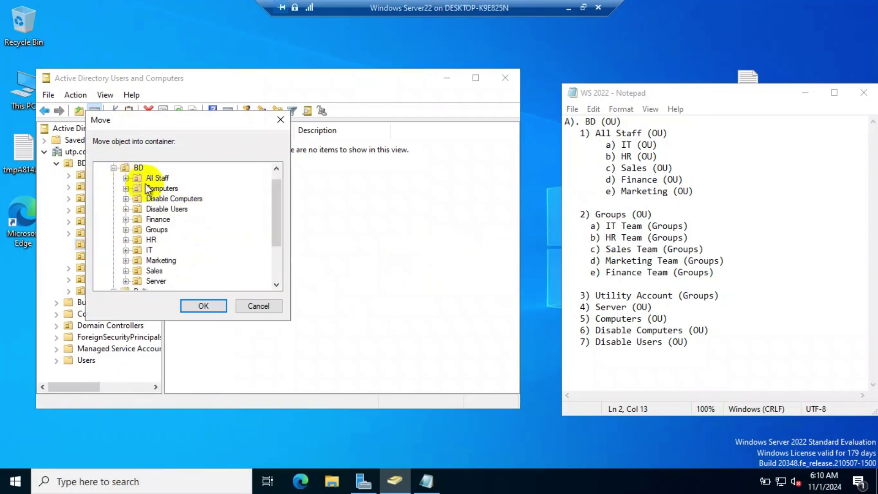
click(202, 306)
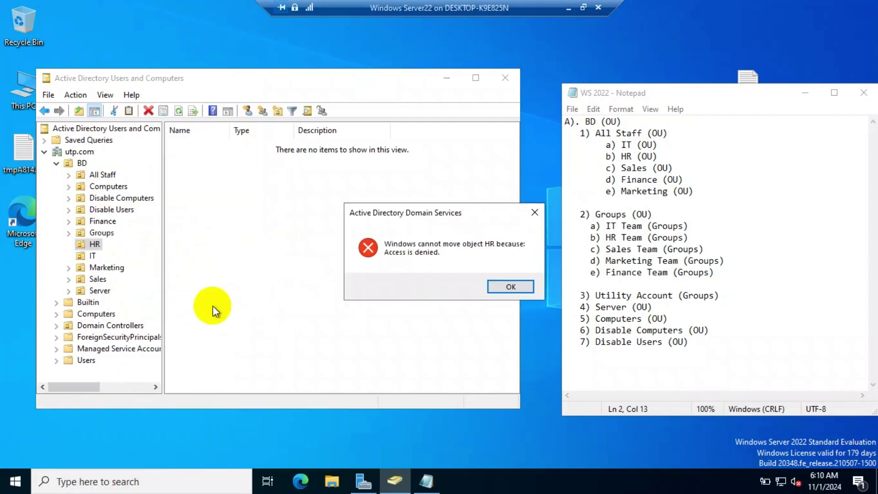
click(499, 289)
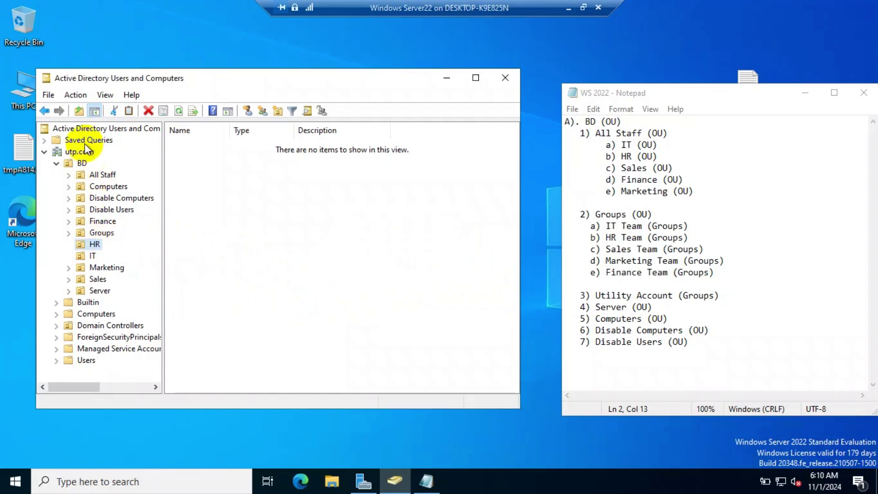
Examine the General and Managed By properties of the IT OU, and close them without changes
click(106, 97)
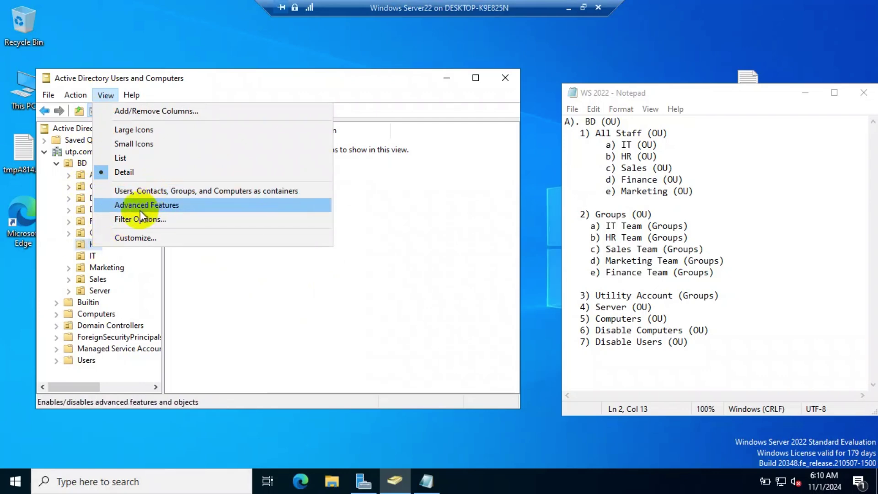
click(87, 249)
right_click(84, 245)
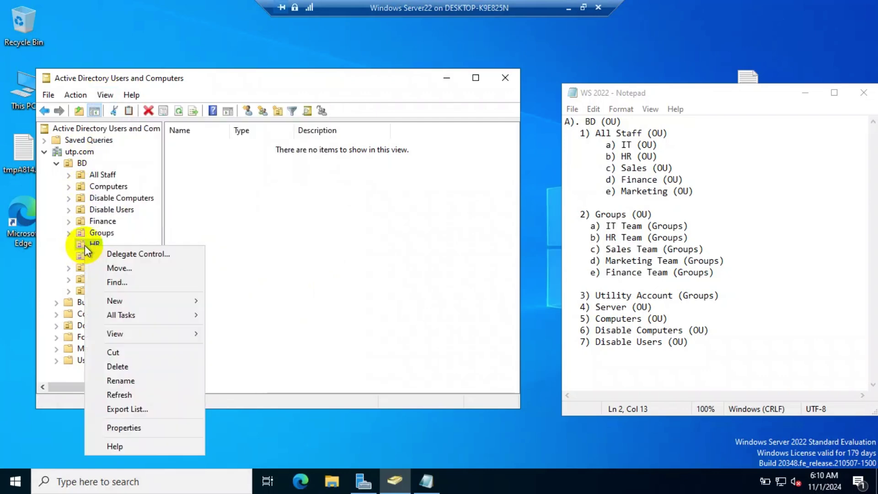
key(Escape)
right_click(83, 255)
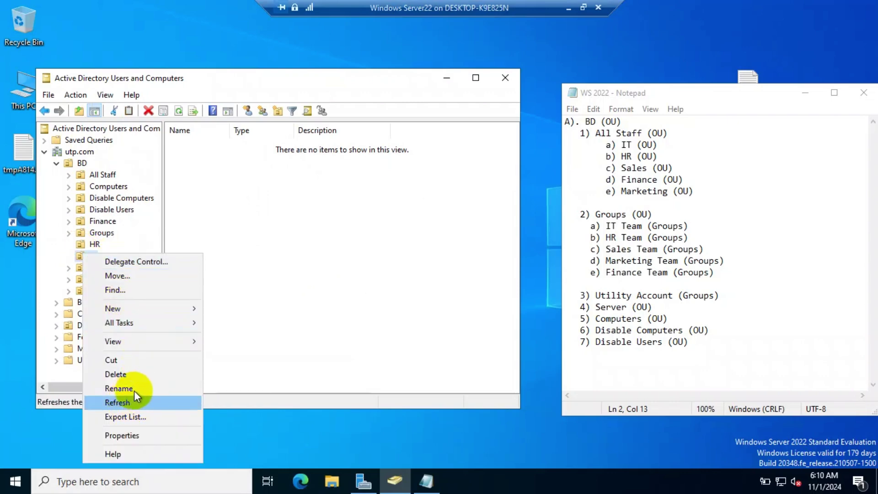
click(125, 434)
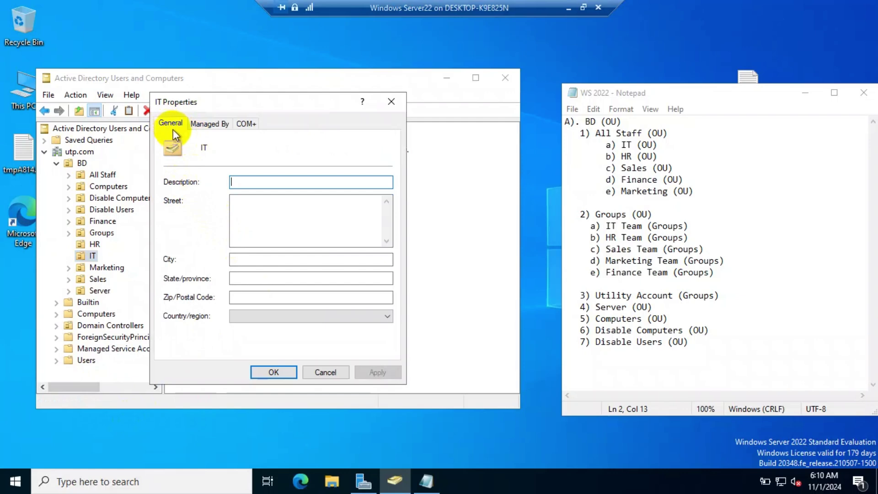
click(214, 124)
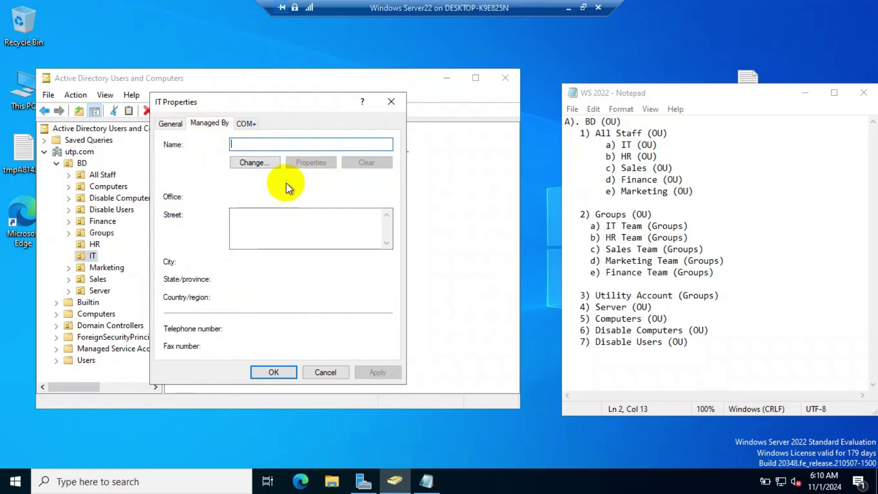
click(171, 125)
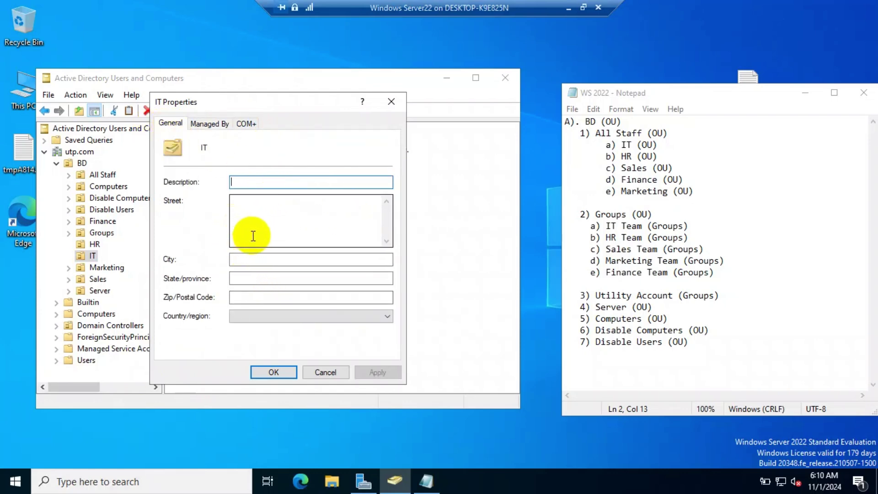
click(207, 123)
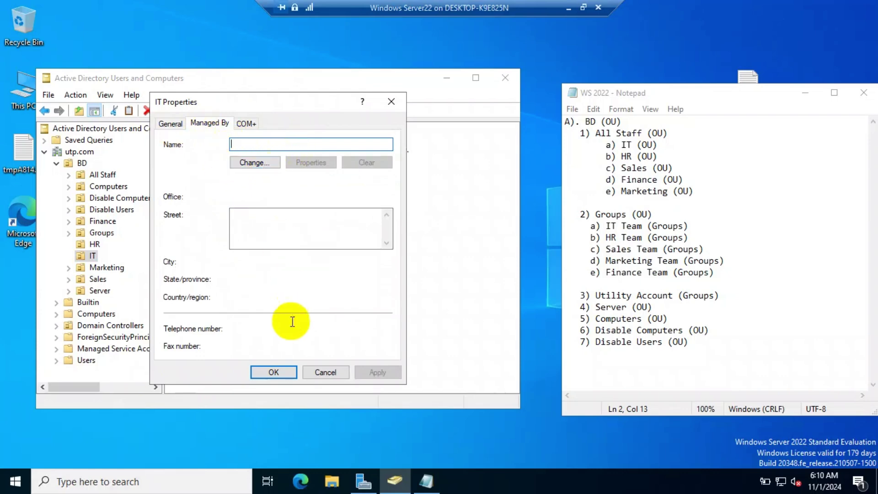
click(323, 368)
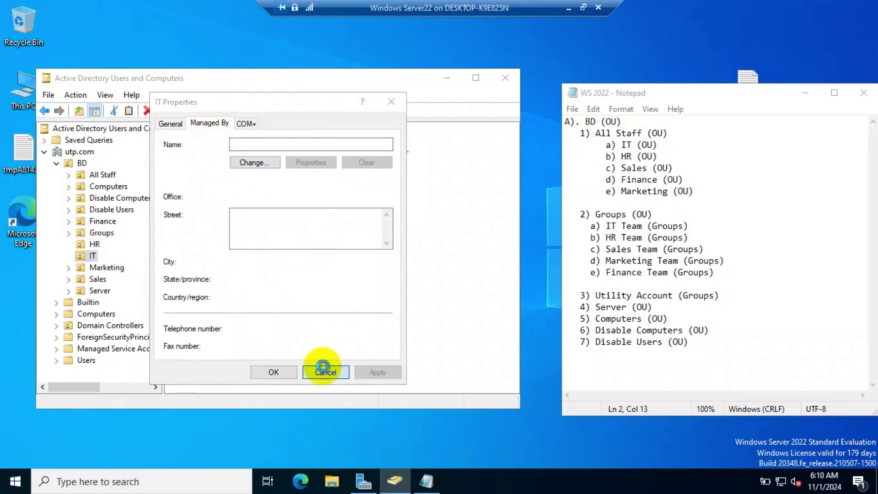
Turn on Advanced Features for the directory view and expand the BD OU under utp.com
click(106, 95)
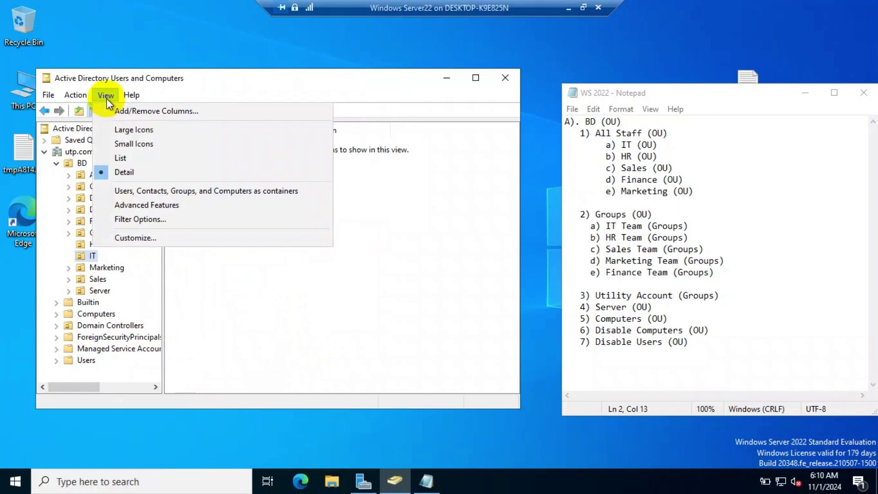
click(134, 208)
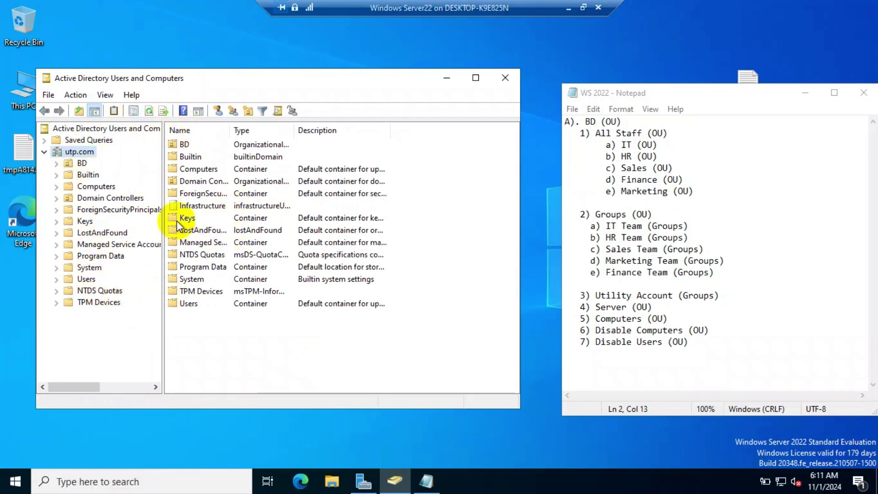
click(57, 163)
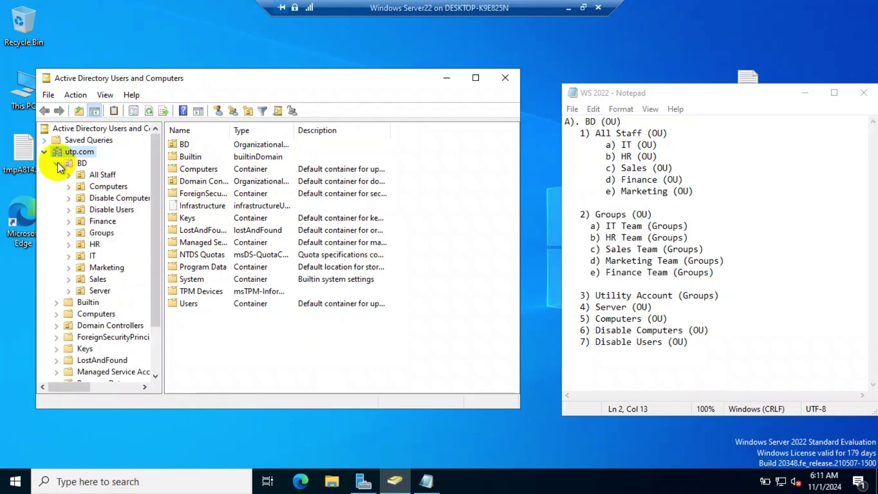
Examine the IT OU's Managed By, Security and Object properties, including its accidental-deletion protection setting, and close them unchanged
click(80, 255)
right_click(84, 255)
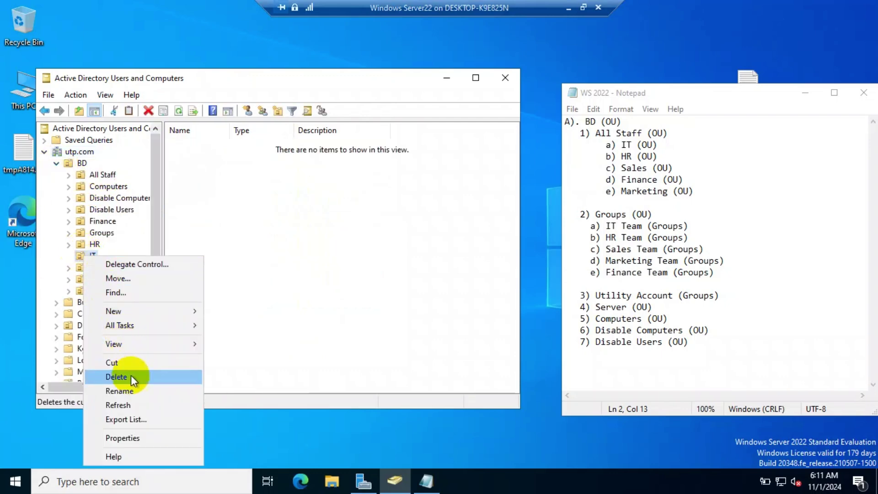
click(125, 437)
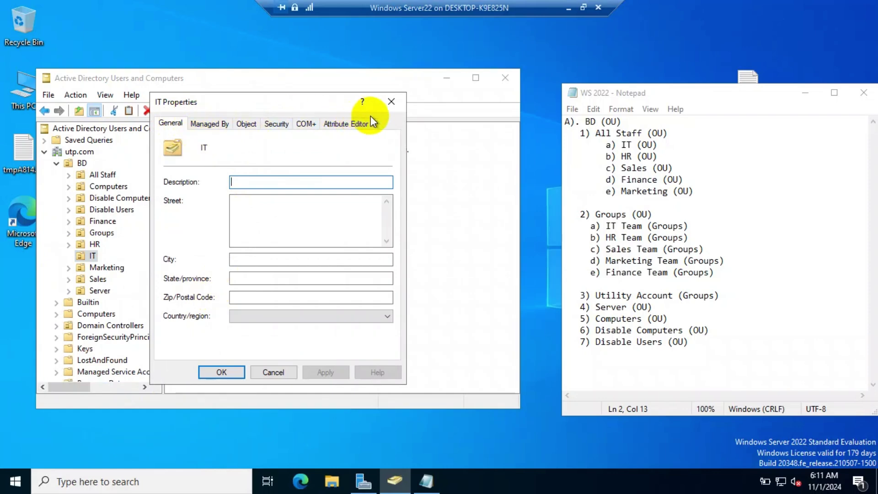
click(213, 128)
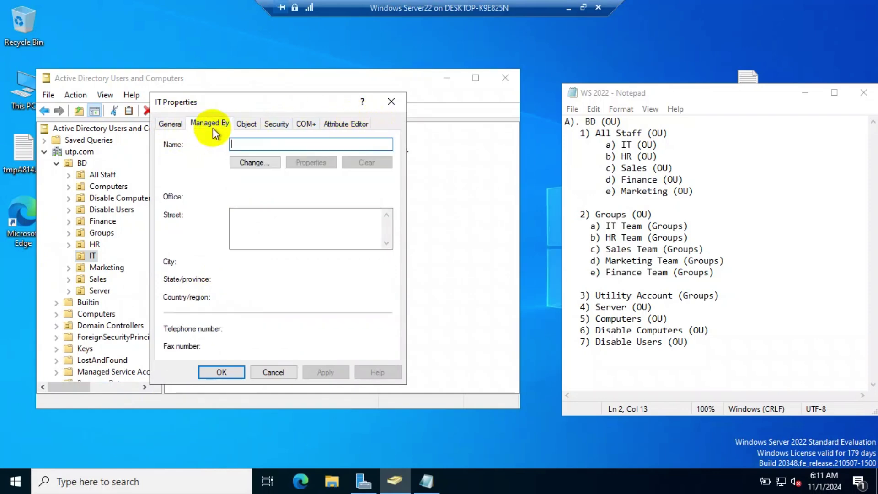
click(247, 126)
click(270, 123)
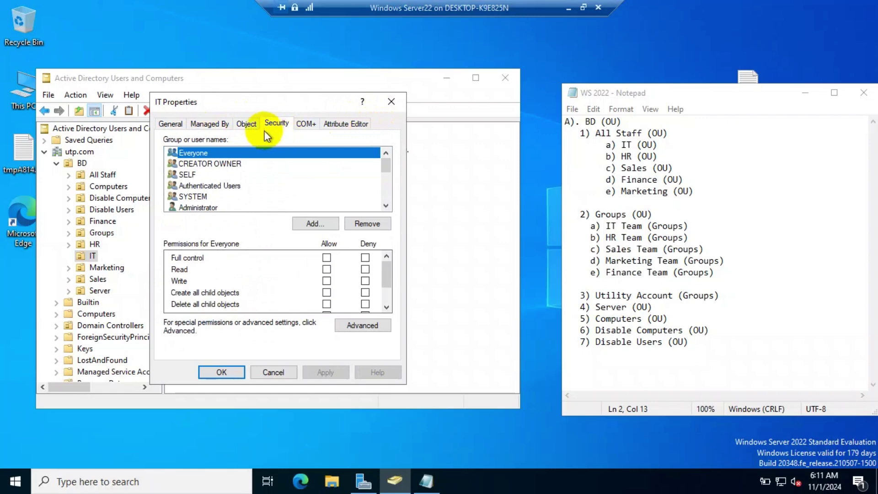
click(245, 125)
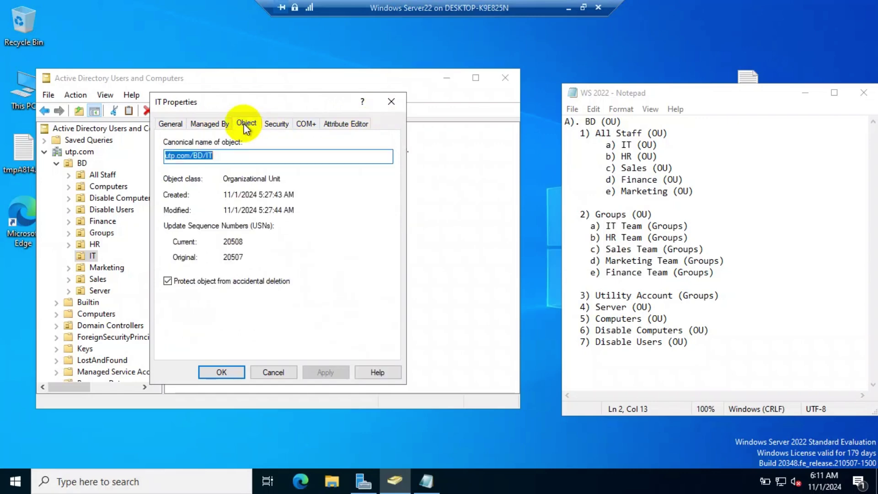
drag(263, 96, 562, 110)
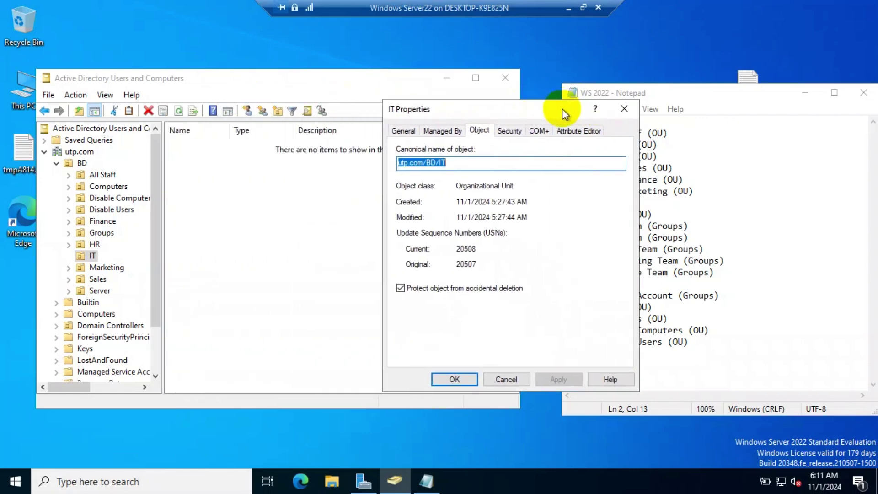
click(624, 109)
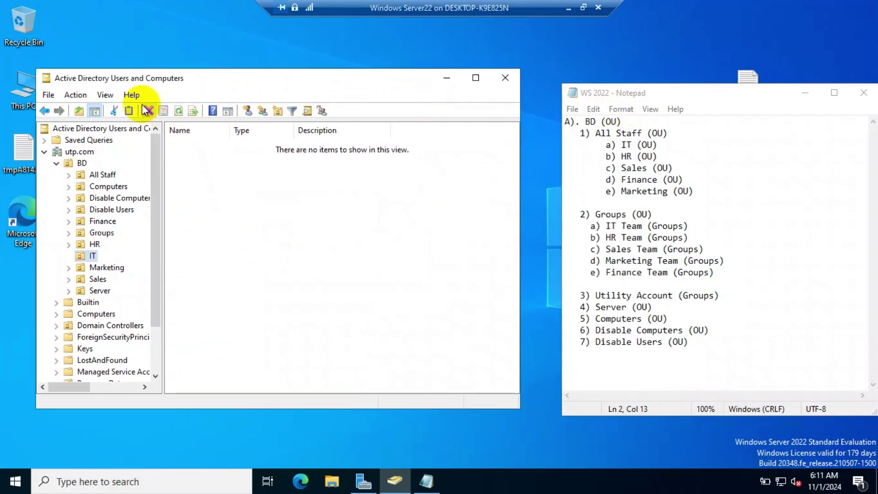
Turn off Advanced Features for the directory view and expand the BD OU again
click(105, 95)
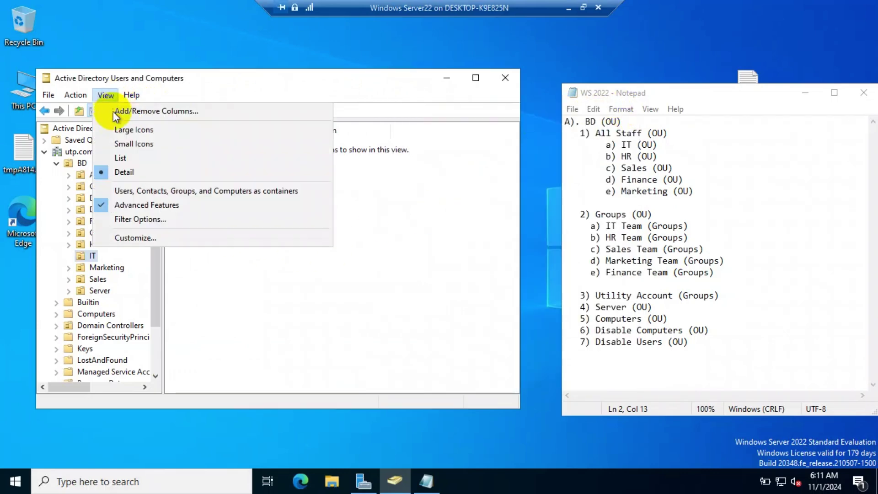
click(154, 205)
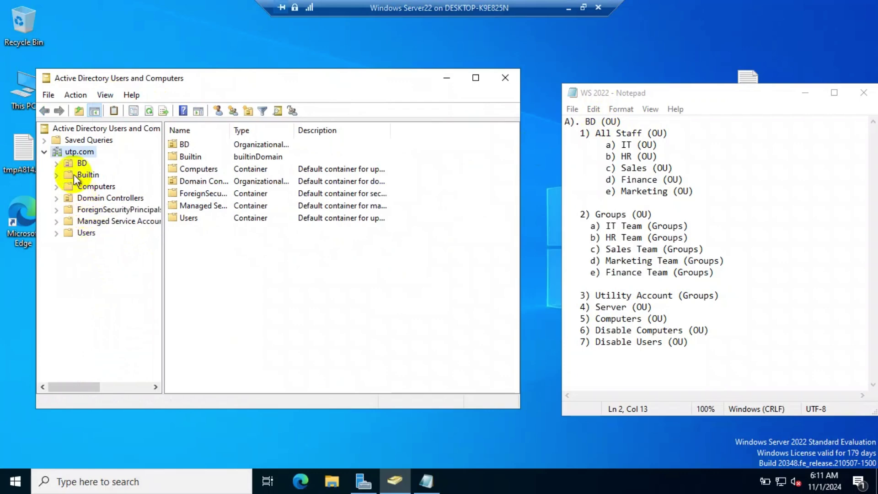
click(57, 163)
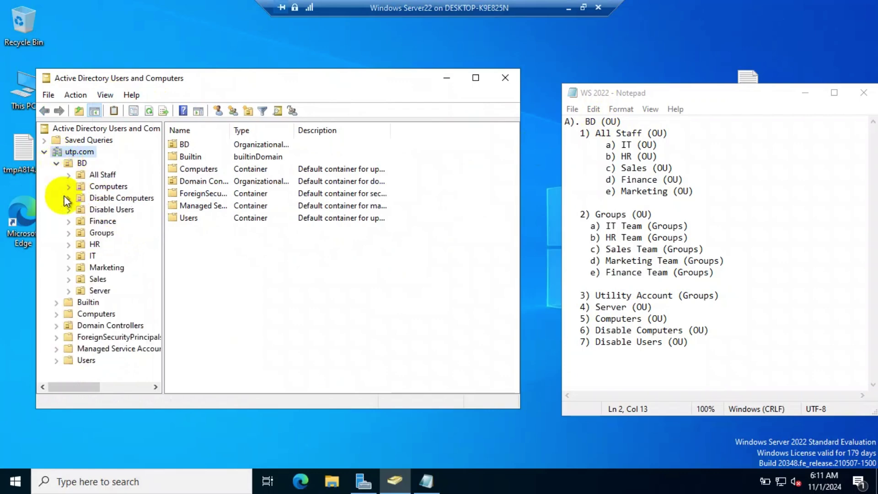
Try to move the IT OU into All Staff under BD while its accidental-deletion protection is still on
right_click(79, 259)
click(111, 281)
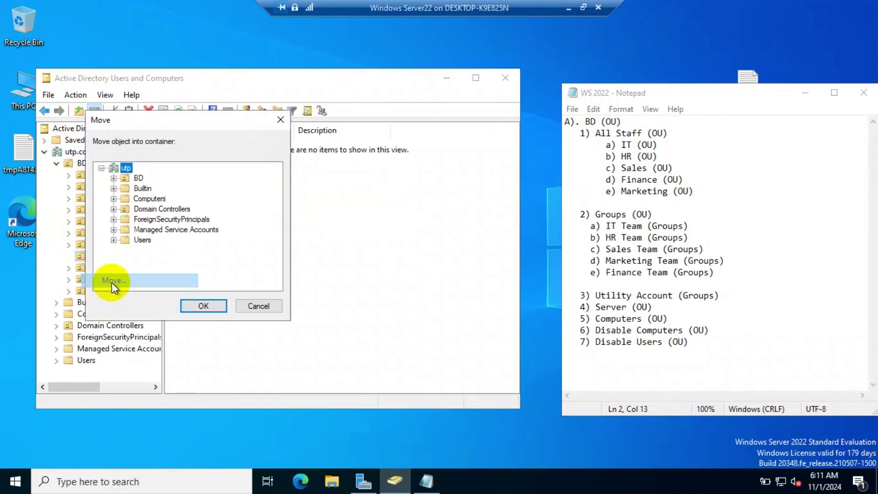
click(133, 177)
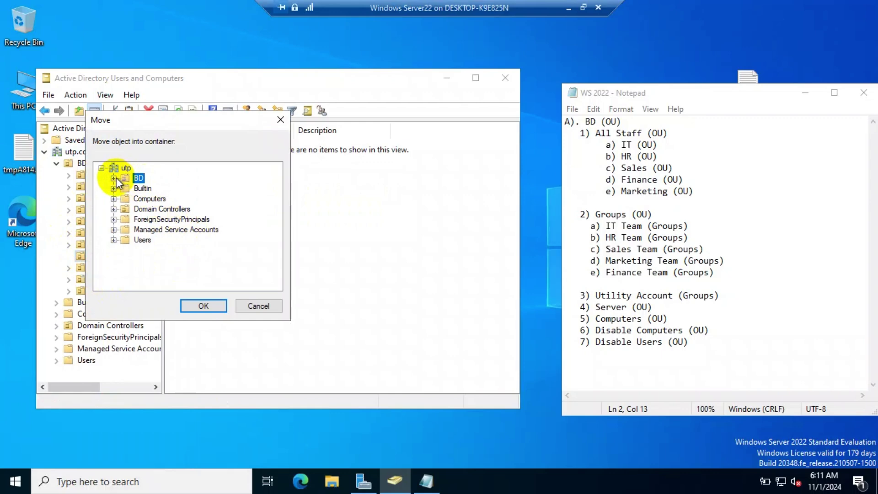
click(114, 178)
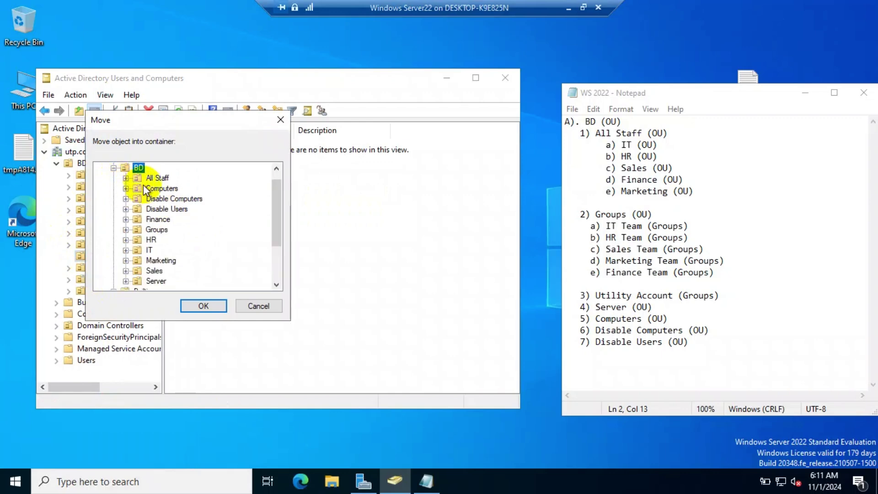
click(195, 307)
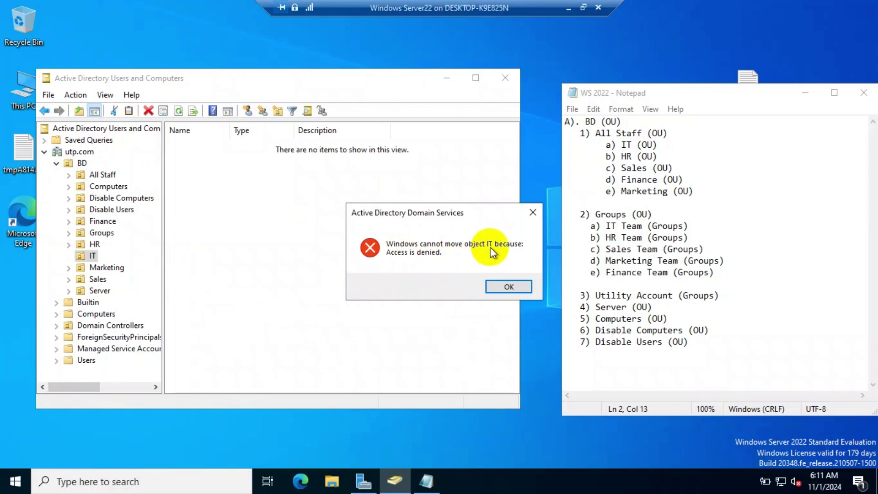
click(512, 287)
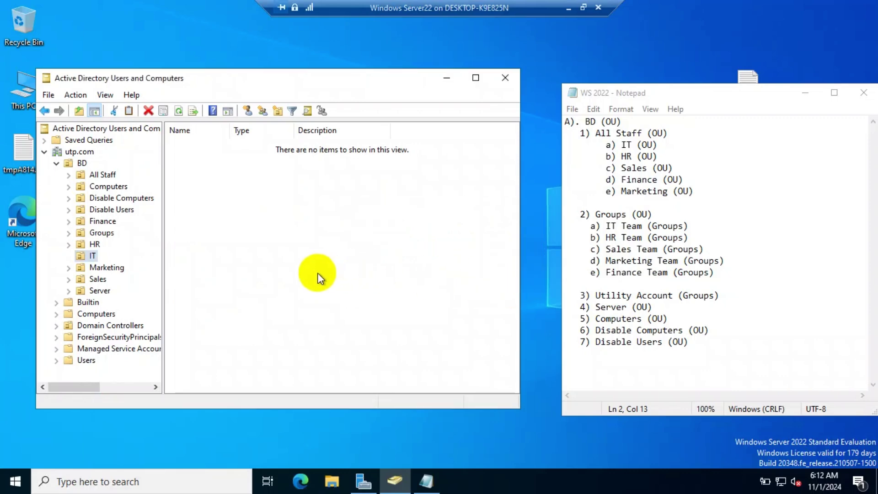
Turn on Advanced Features for the directory view and expand the BD OU under utp.com
click(106, 95)
click(150, 204)
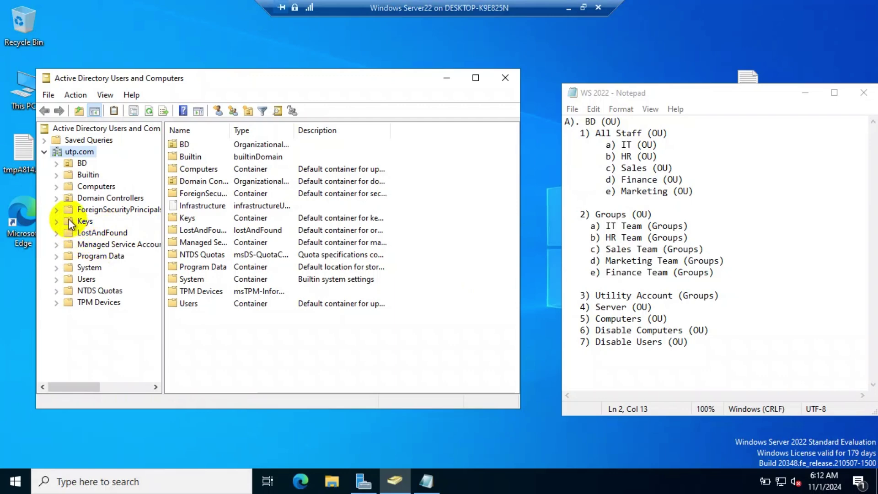
click(56, 164)
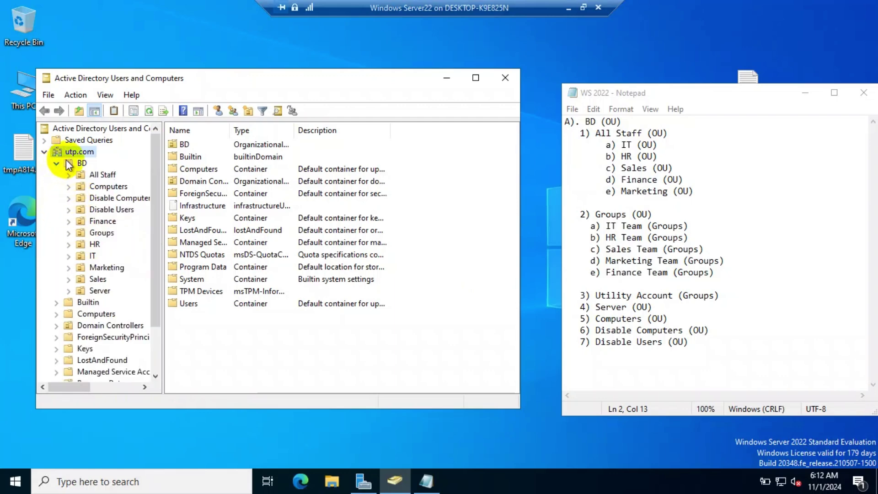
click(110, 94)
key(Escape)
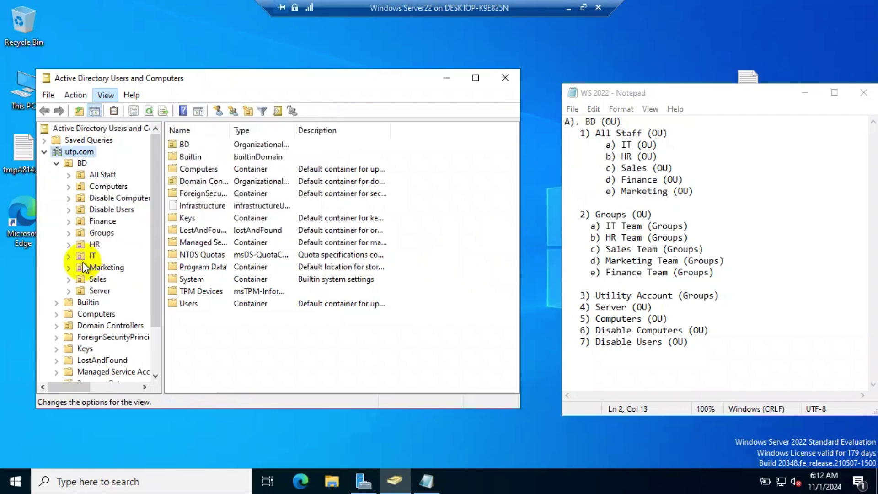
Turn off protection from accidental deletion in the IT OU's object properties and apply the change
click(85, 254)
right_click(85, 254)
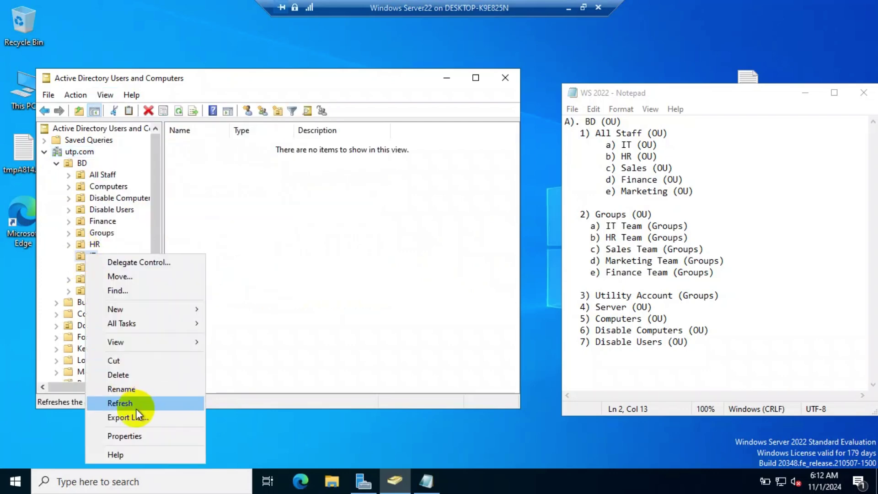
click(125, 434)
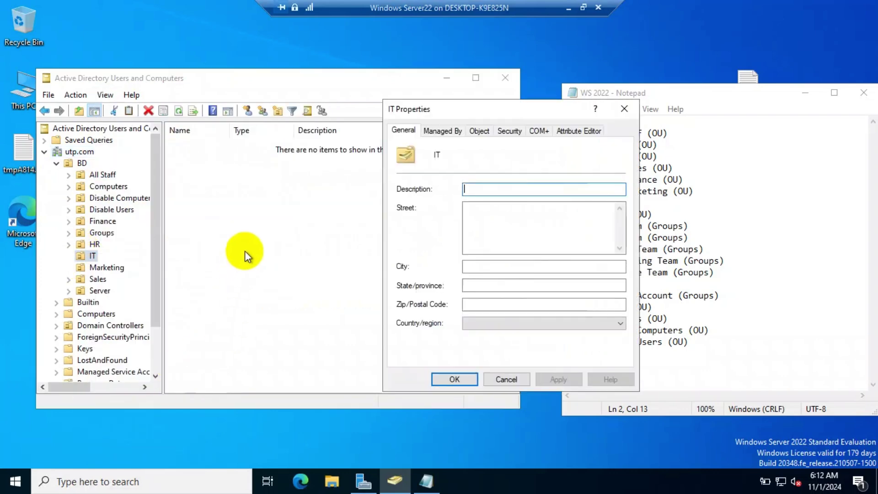
click(479, 130)
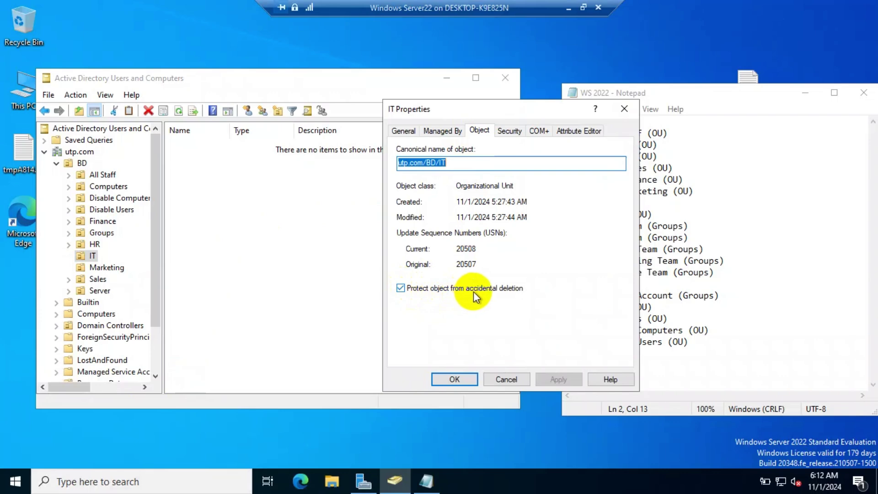
click(401, 288)
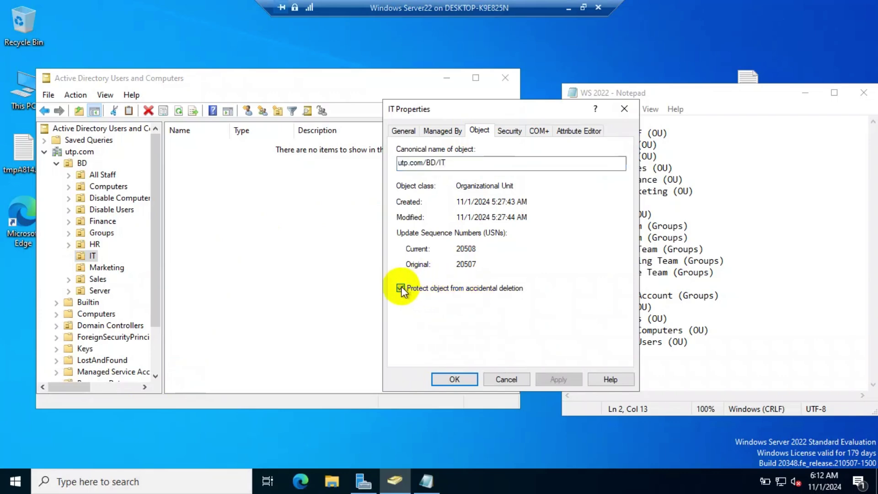
click(559, 379)
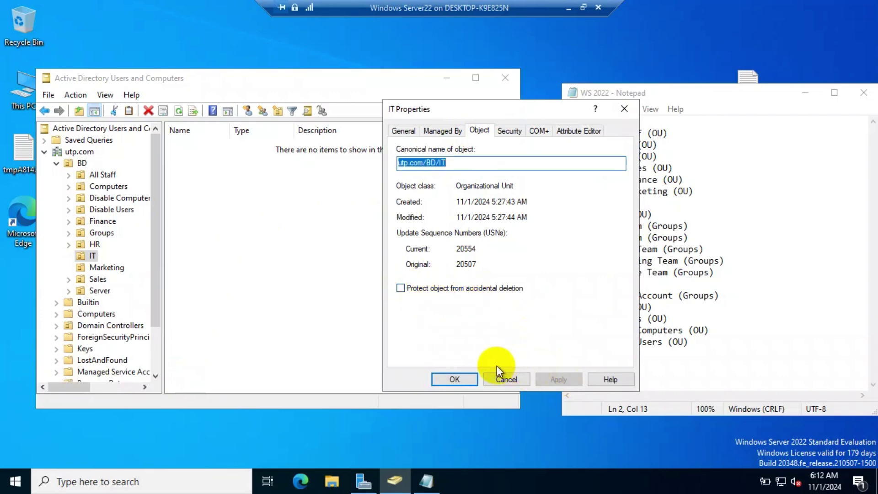
click(458, 378)
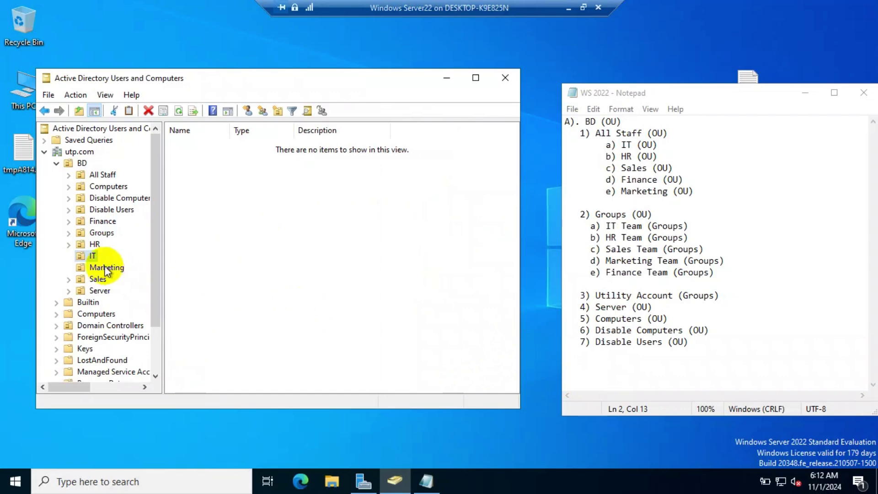
Move the IT OU into All Staff under BD and open All Staff to check its contents
right_click(93, 257)
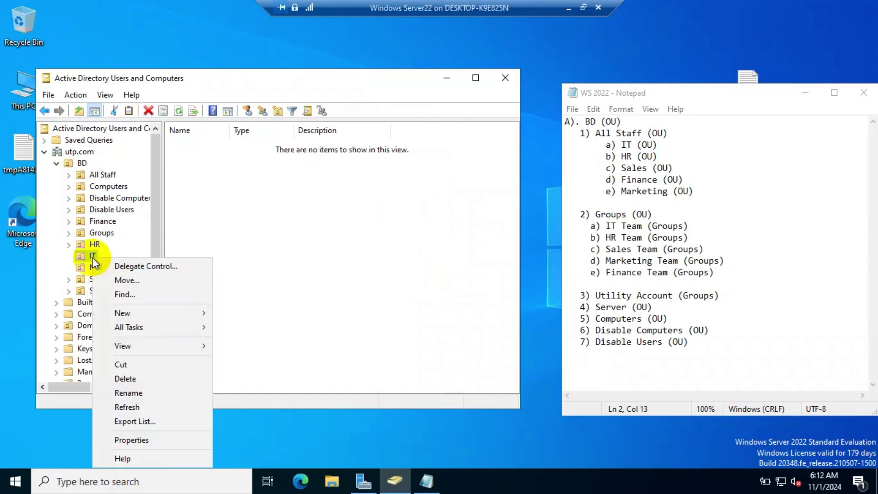
click(137, 281)
click(114, 177)
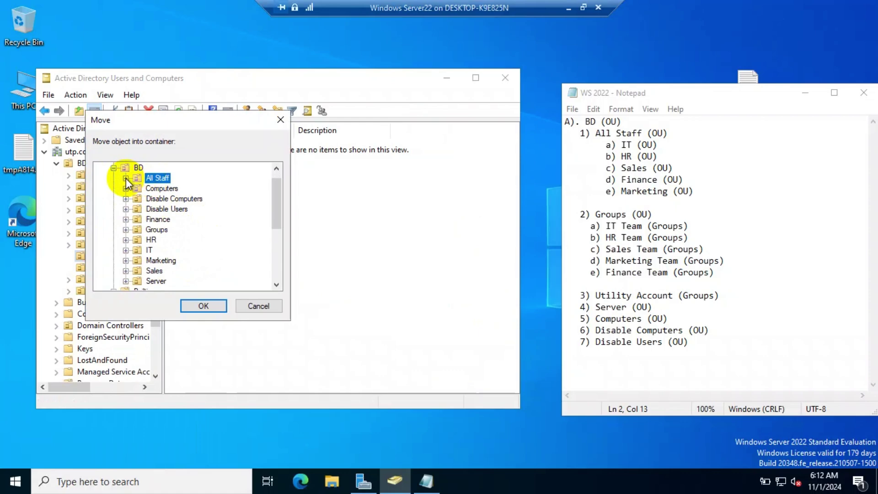
click(125, 178)
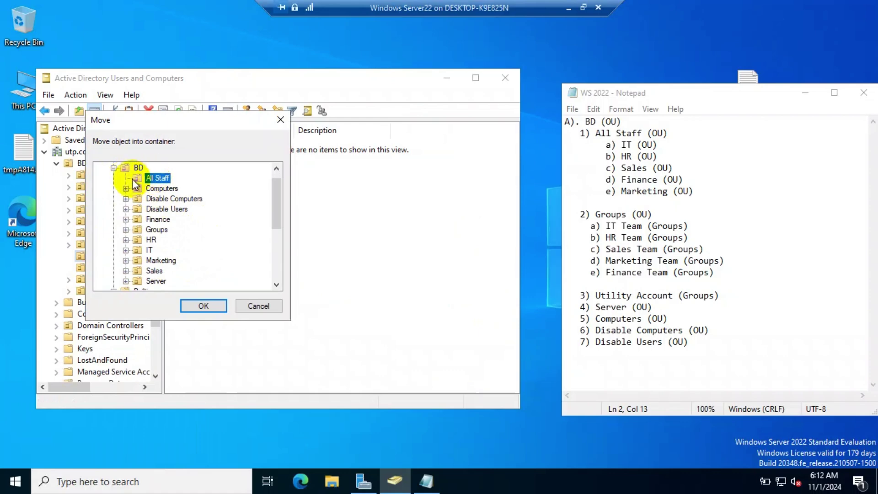
click(204, 305)
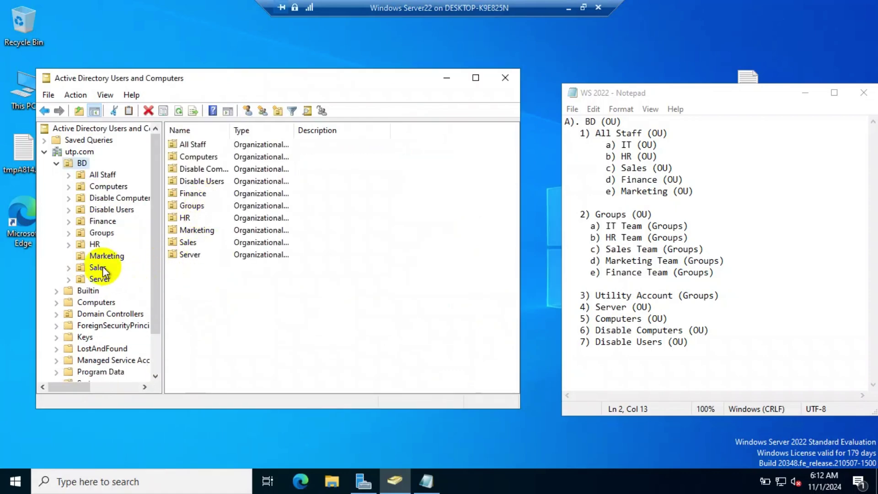
double_click(197, 143)
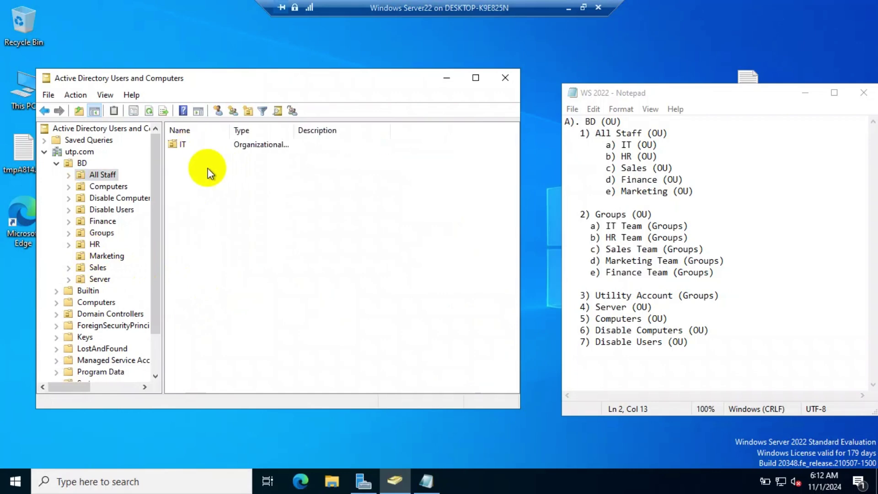
Turn off accidental-deletion protection for the HR OU and move it into All Staff under BD, checking the contents of All Staff
click(93, 245)
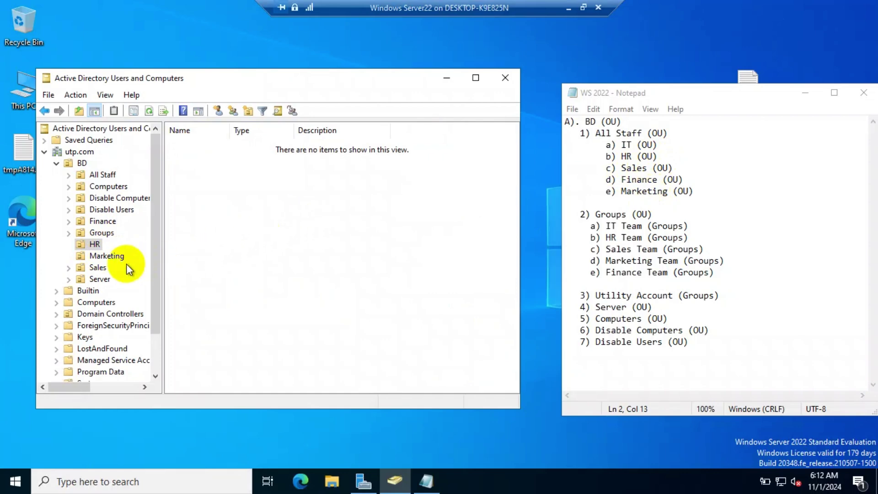
right_click(94, 244)
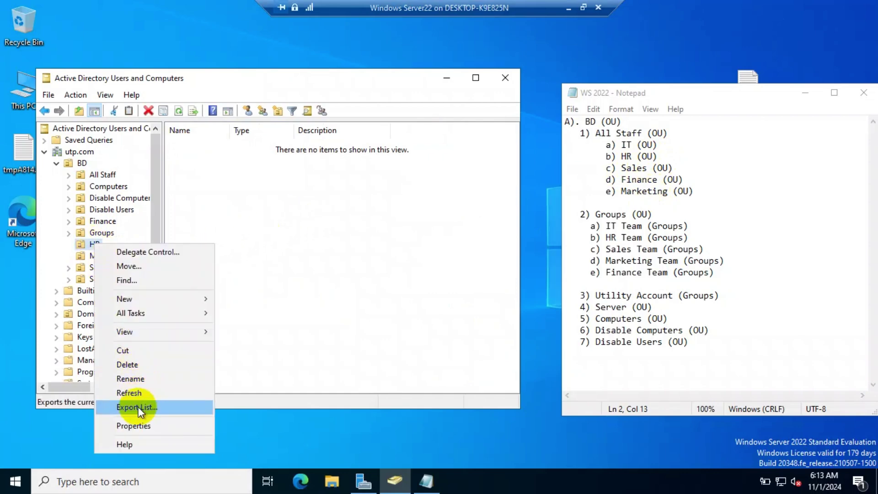
click(138, 425)
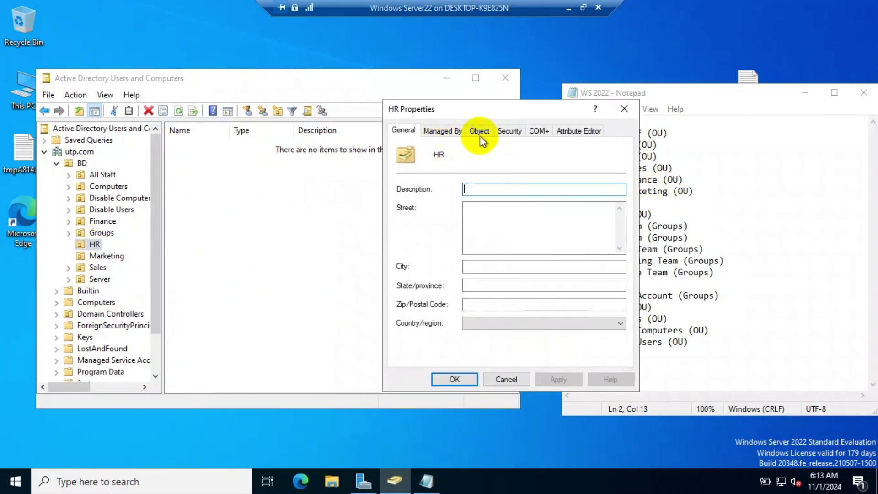
click(479, 130)
click(401, 288)
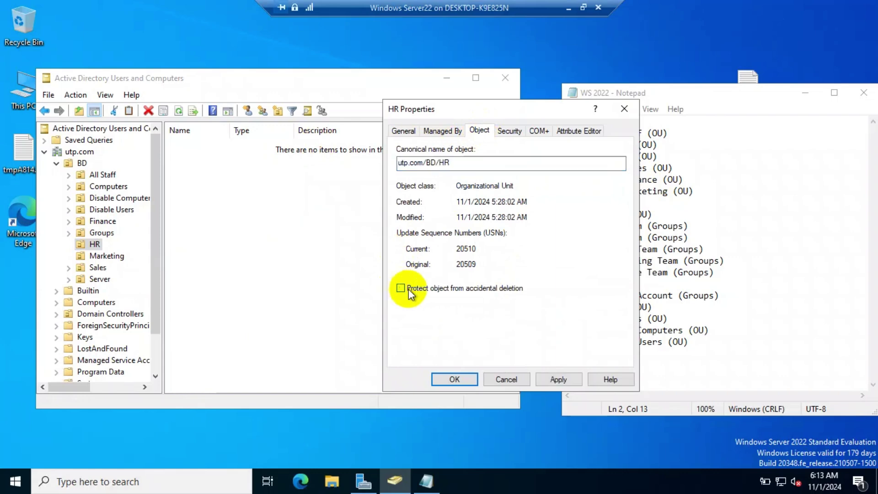
click(545, 380)
click(460, 381)
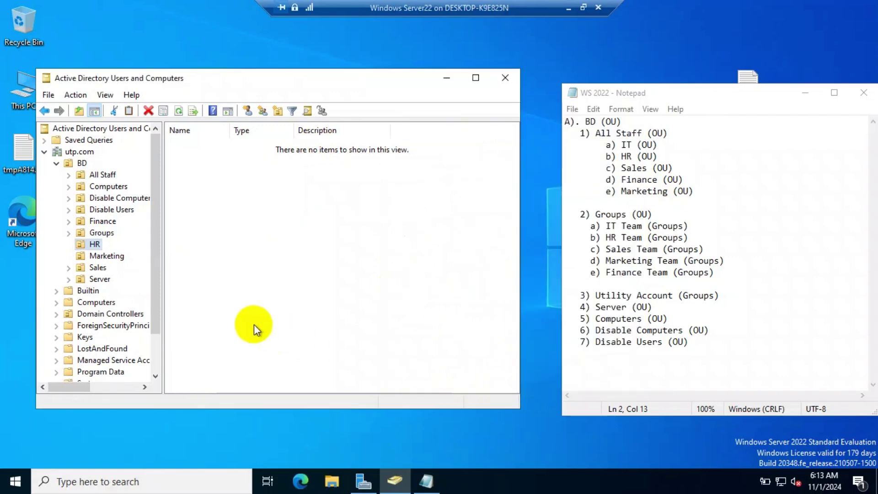
drag(94, 246, 98, 173)
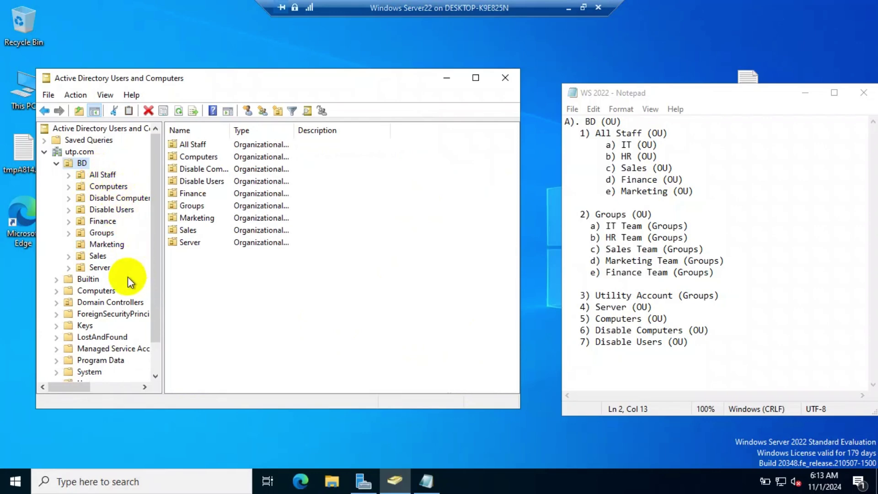
double_click(190, 144)
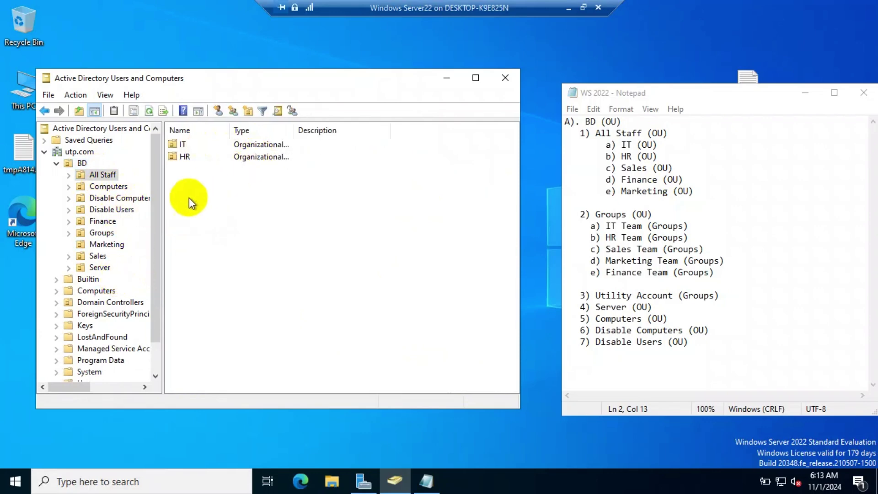